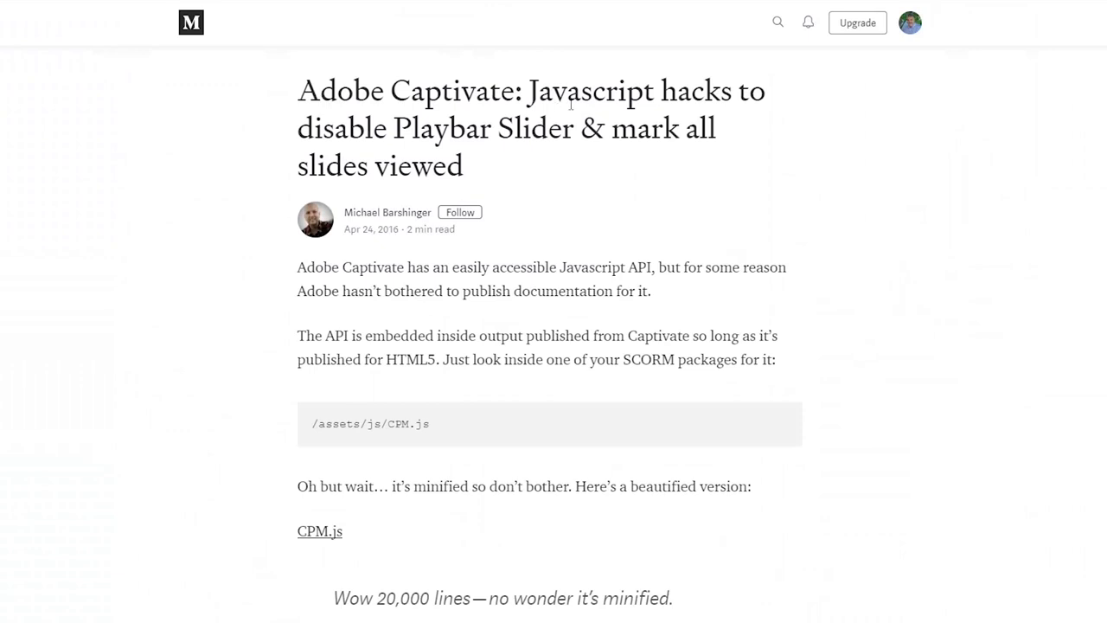
- Copy the article's full JavaScript snippet that hides the slider thumbnail and disables drag and click slider navigation
{"action": "scroll", "coordinate": [588, 244], "scroll_direction": "down", "scroll_amount": 4}
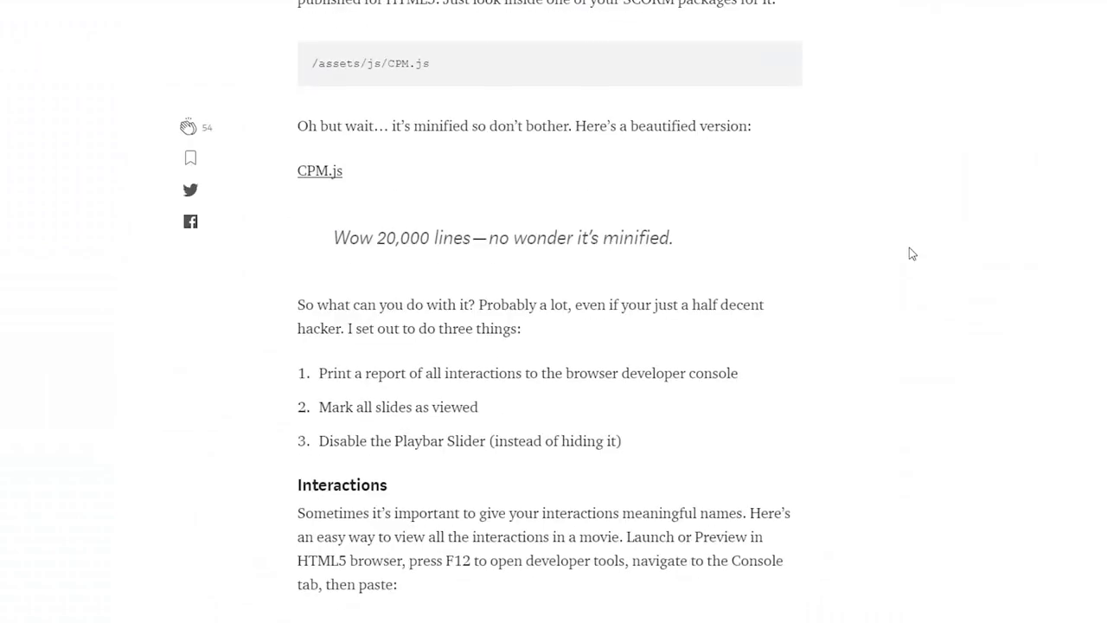
{"action": "scroll", "coordinate": [550, 312], "scroll_direction": "down", "scroll_amount": 15}
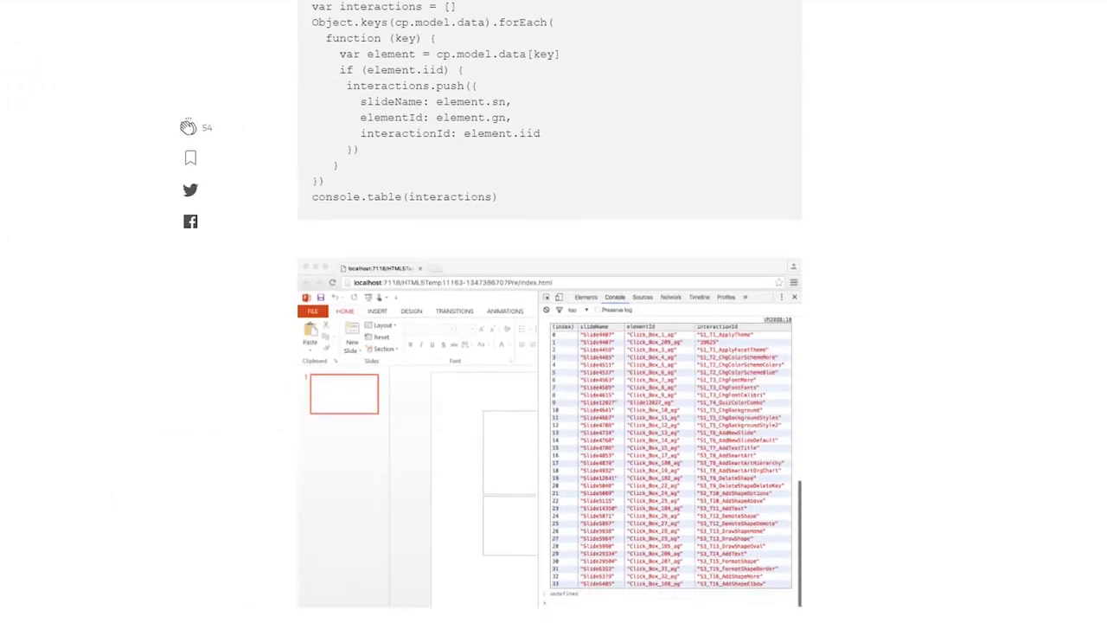
{"action": "scroll", "coordinate": [550, 312], "scroll_direction": "down", "scroll_amount": 6}
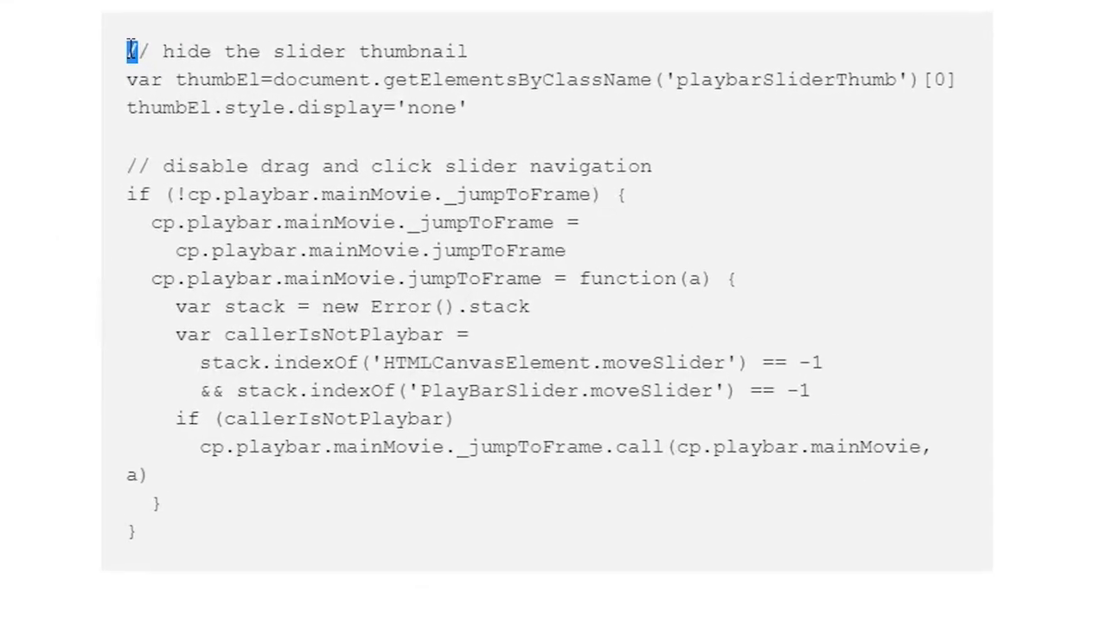
{"action": "left_click_drag", "start_coordinate": [132, 51], "coordinate": [256, 531]}
{"action": "key", "text": "ctrl+c"}
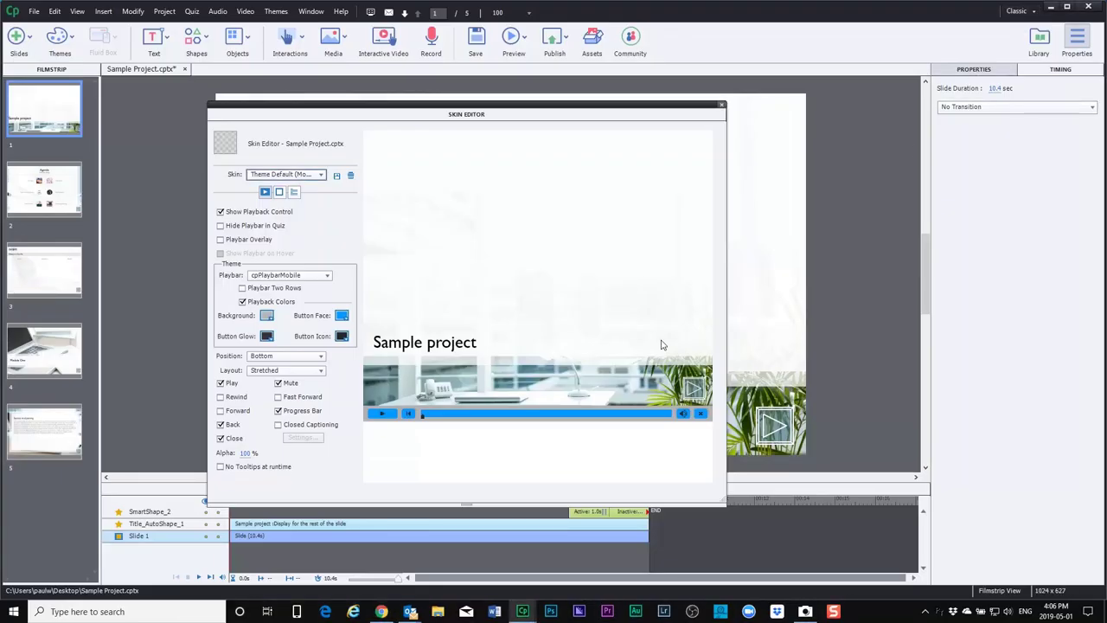
- Switch to Adobe Captivate, close the Skin Editor, and set slide 1's On Enter action to Execute JavaScript
{"action": "left_click", "coordinate": [723, 105]}
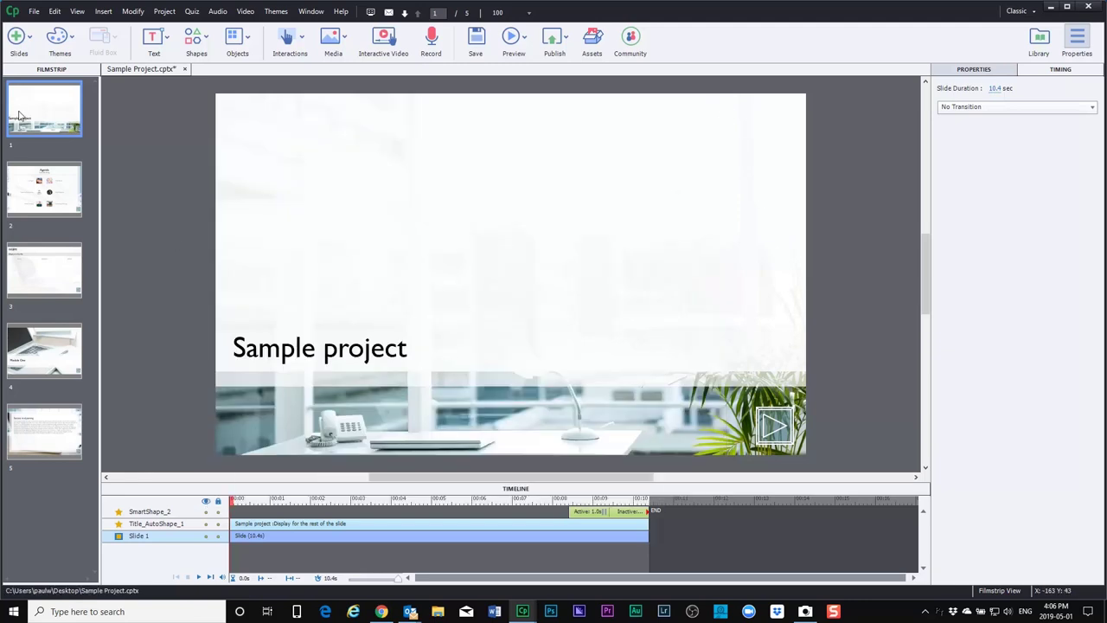
{"action": "left_click", "coordinate": [995, 71]}
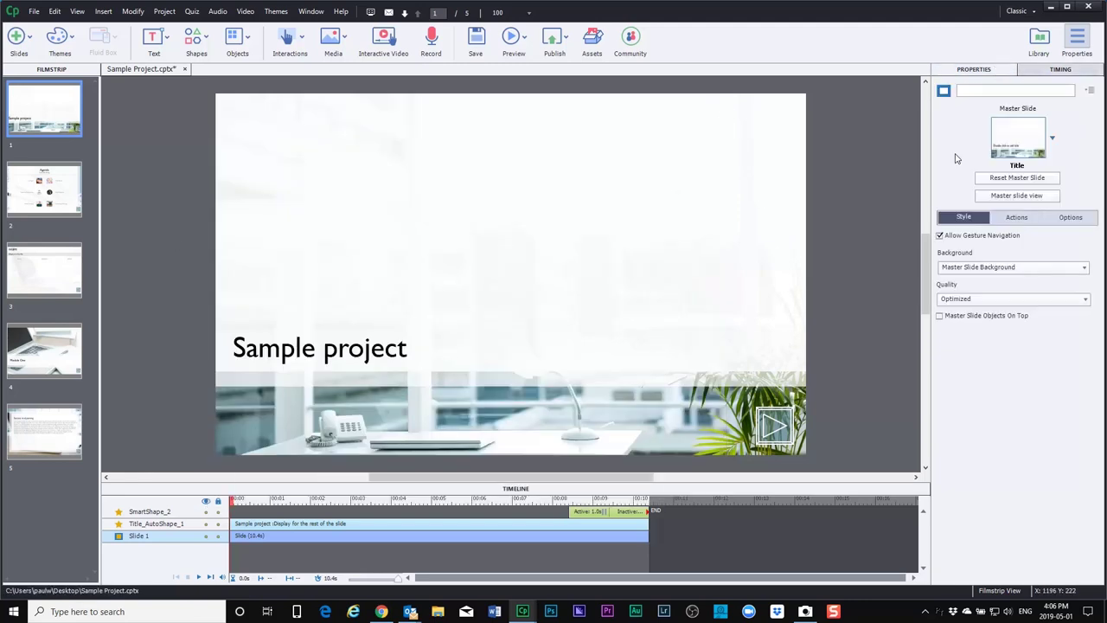
{"action": "left_click", "coordinate": [1022, 218]}
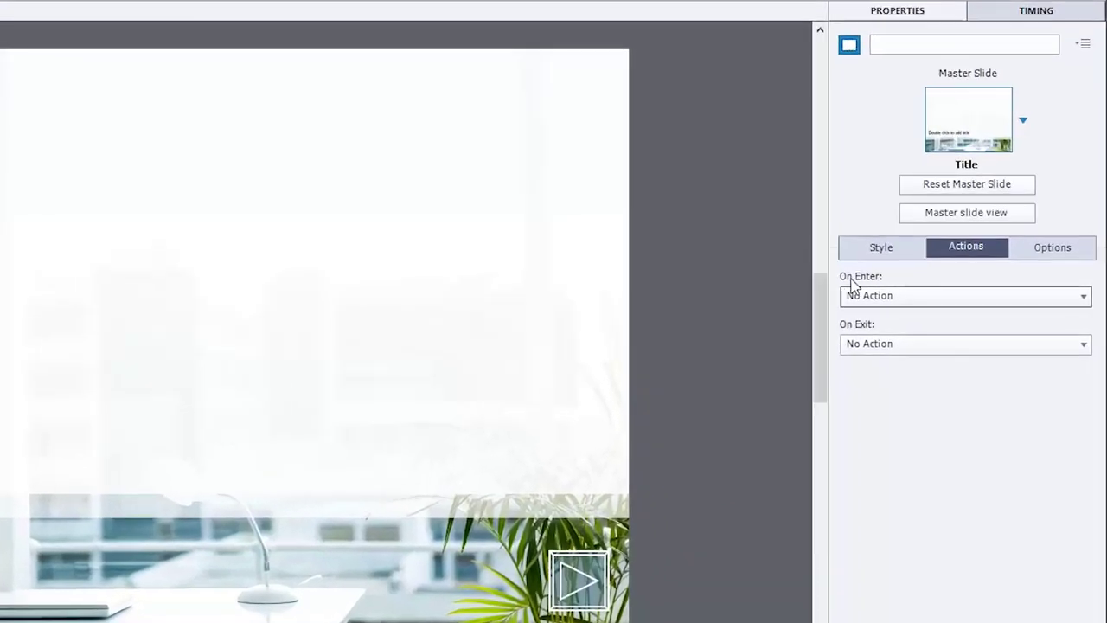
{"action": "left_click", "coordinate": [912, 298]}
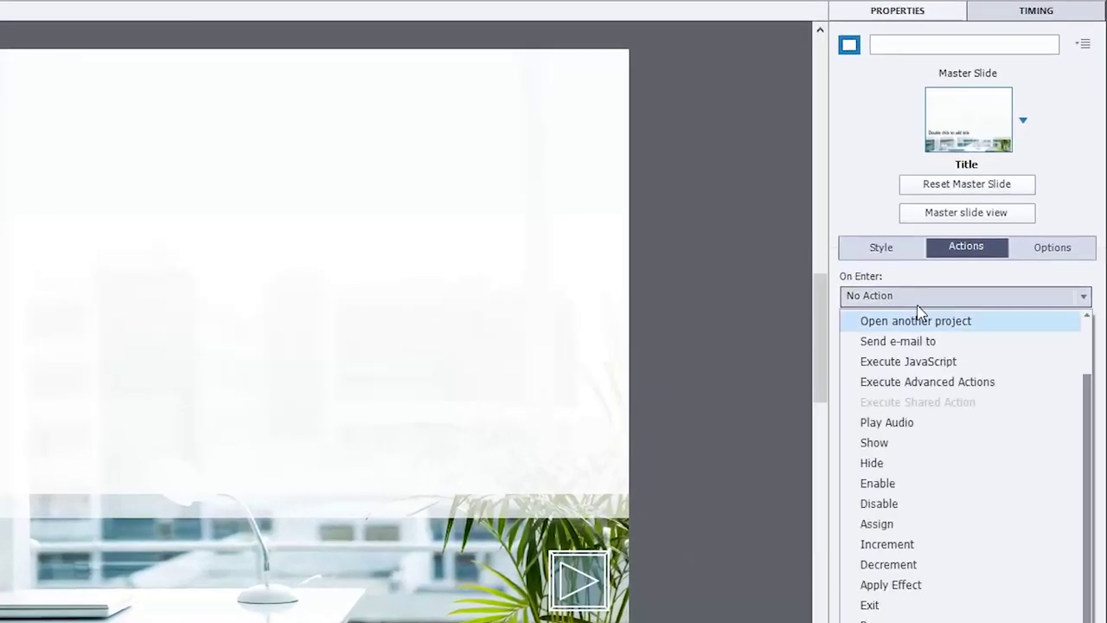
{"action": "left_click", "coordinate": [938, 360]}
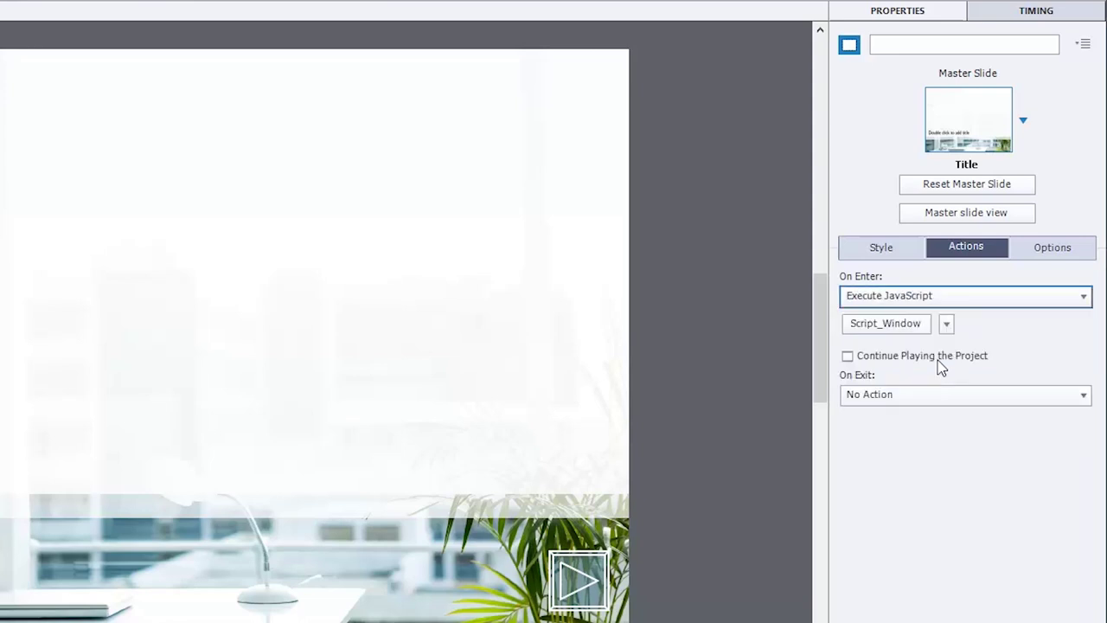
- Paste the copied slider script into slide 1's On Enter script and enable Continue Playing the Project
{"action": "left_click", "coordinate": [885, 324]}
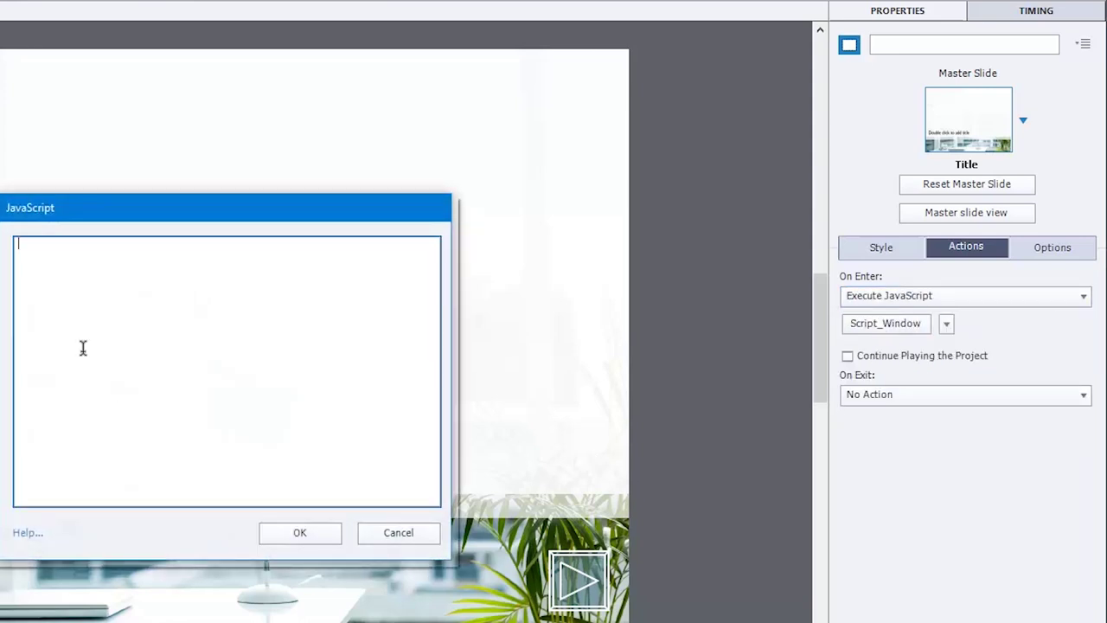
{"action": "key", "text": "ctrl+v"}
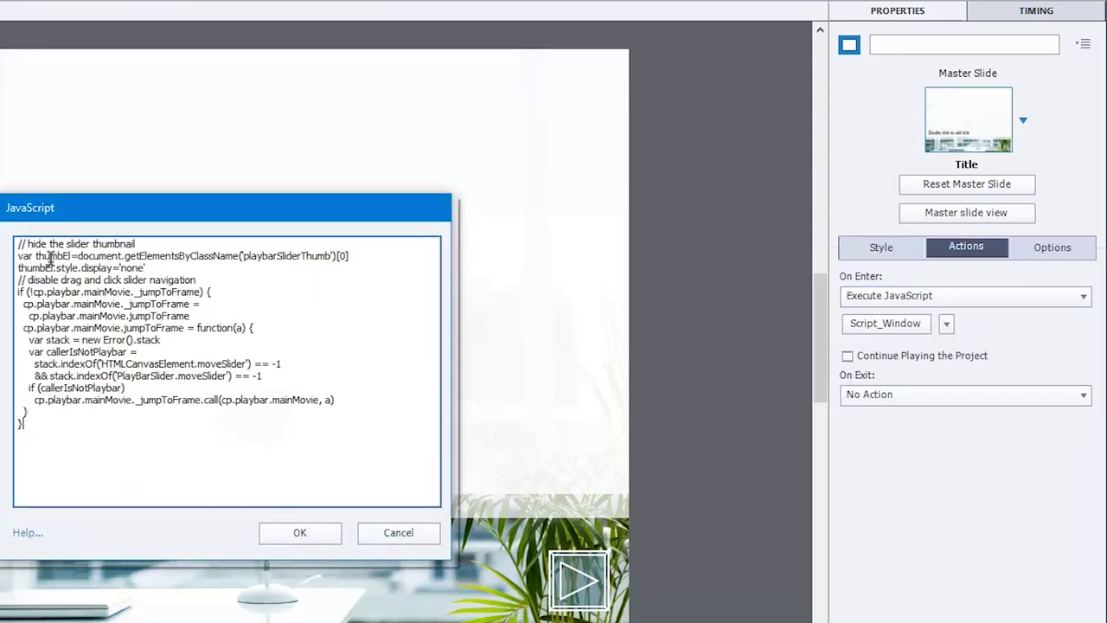
{"action": "left_click", "coordinate": [314, 532]}
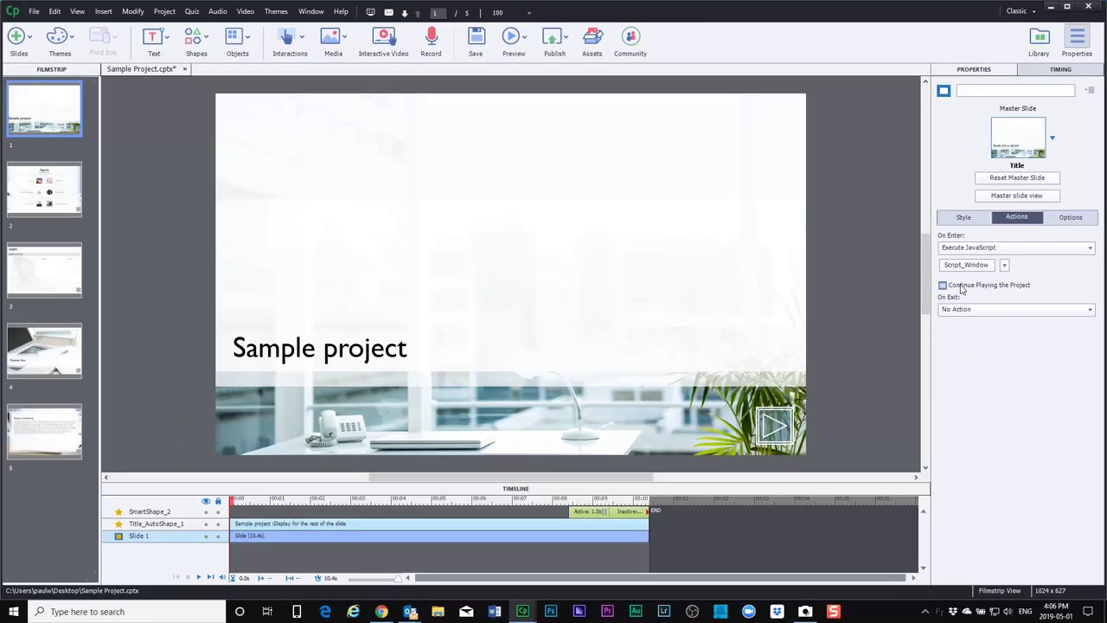
{"action": "left_click", "coordinate": [962, 288]}
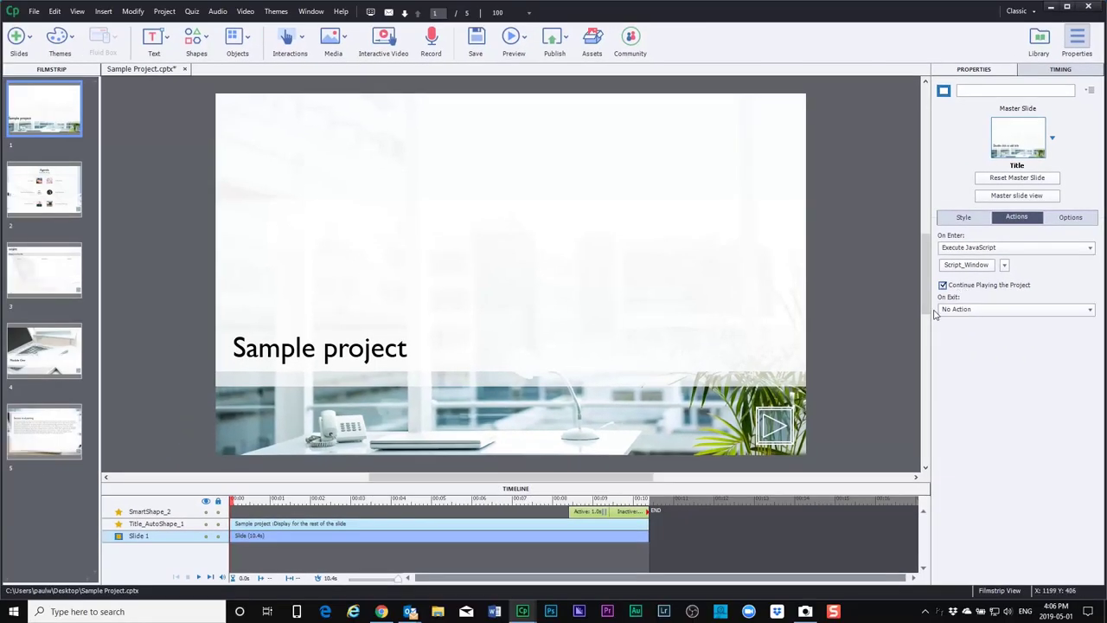
- Set slide 2 (Agenda) to execute the copied JavaScript on enter, with Continue Playing the Project enabled
{"action": "left_click", "coordinate": [63, 191]}
{"action": "left_click", "coordinate": [993, 249]}
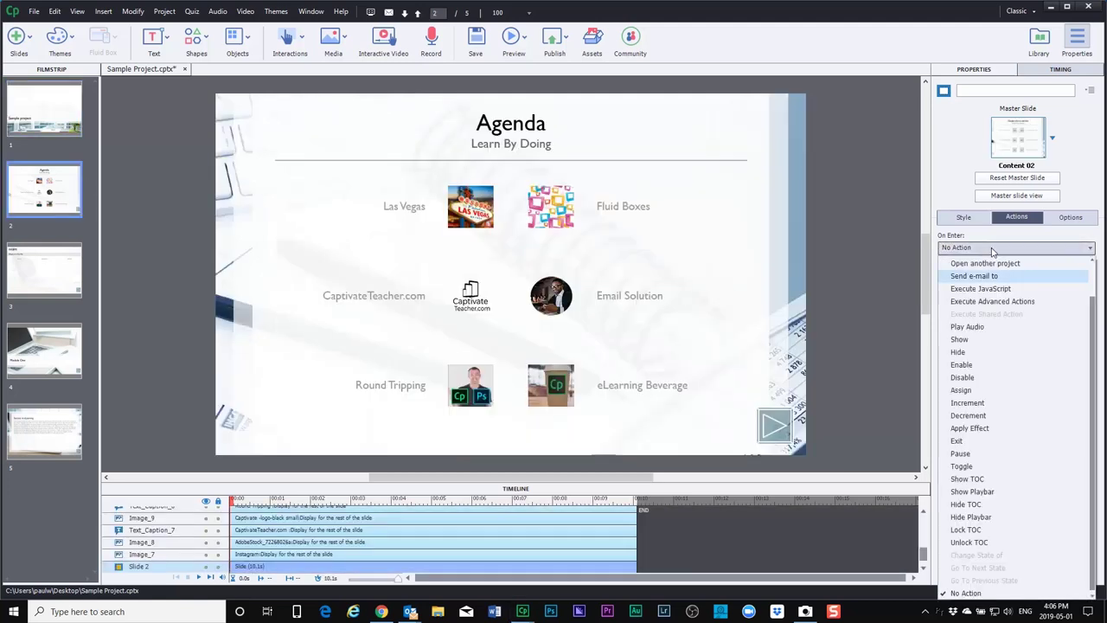
{"action": "left_click", "coordinate": [1004, 290]}
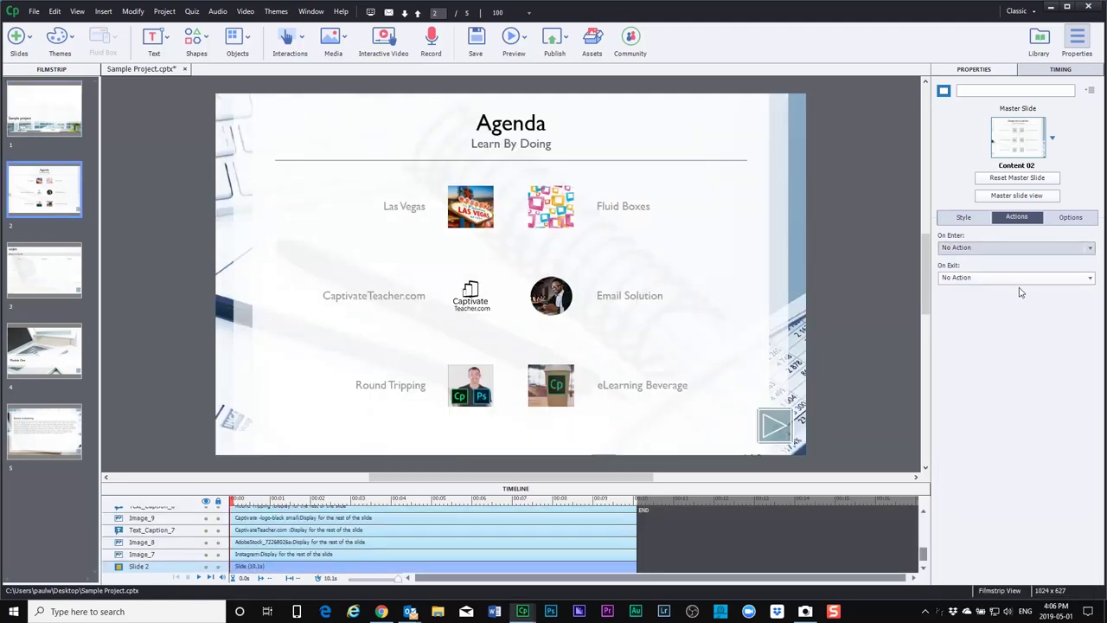
{"action": "left_click", "coordinate": [967, 264]}
{"action": "key", "text": "ctrl+v"}
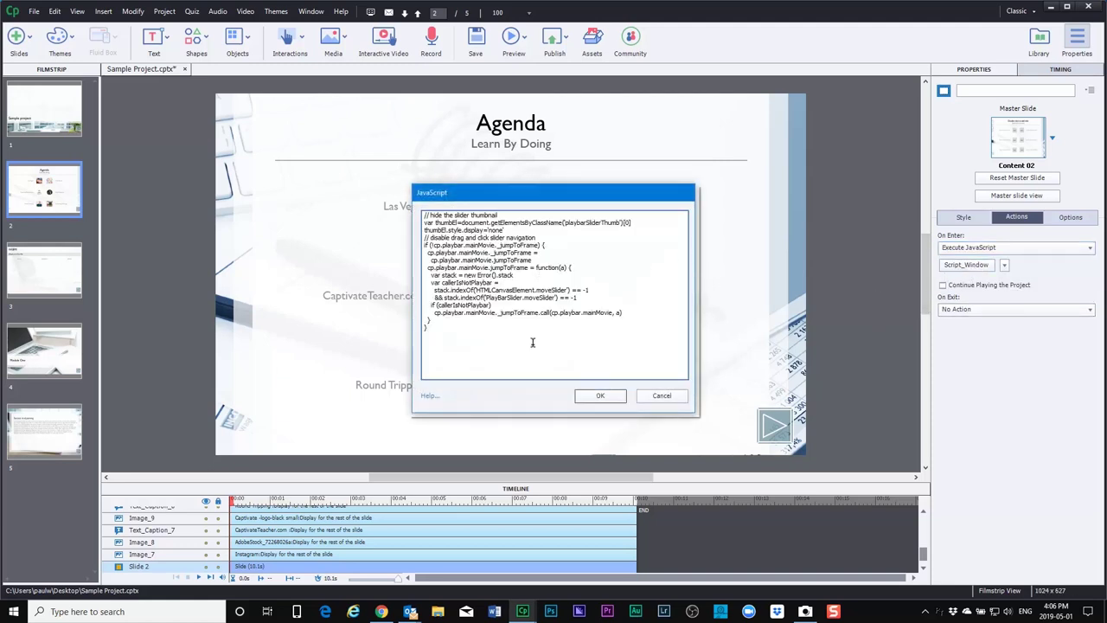
{"action": "left_click", "coordinate": [598, 395]}
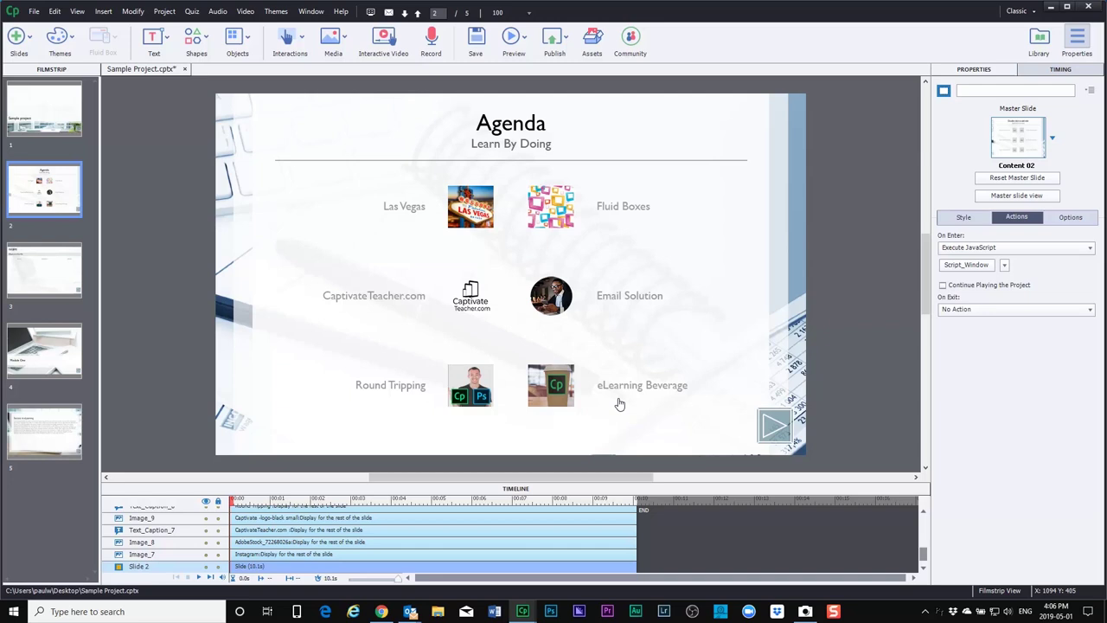
{"action": "left_click", "coordinate": [943, 285]}
- Set slide 3 (WIIFM) to execute the copied JavaScript on enter, with Continue Playing the Project enabled
{"action": "left_click", "coordinate": [52, 278]}
{"action": "left_click", "coordinate": [986, 247]}
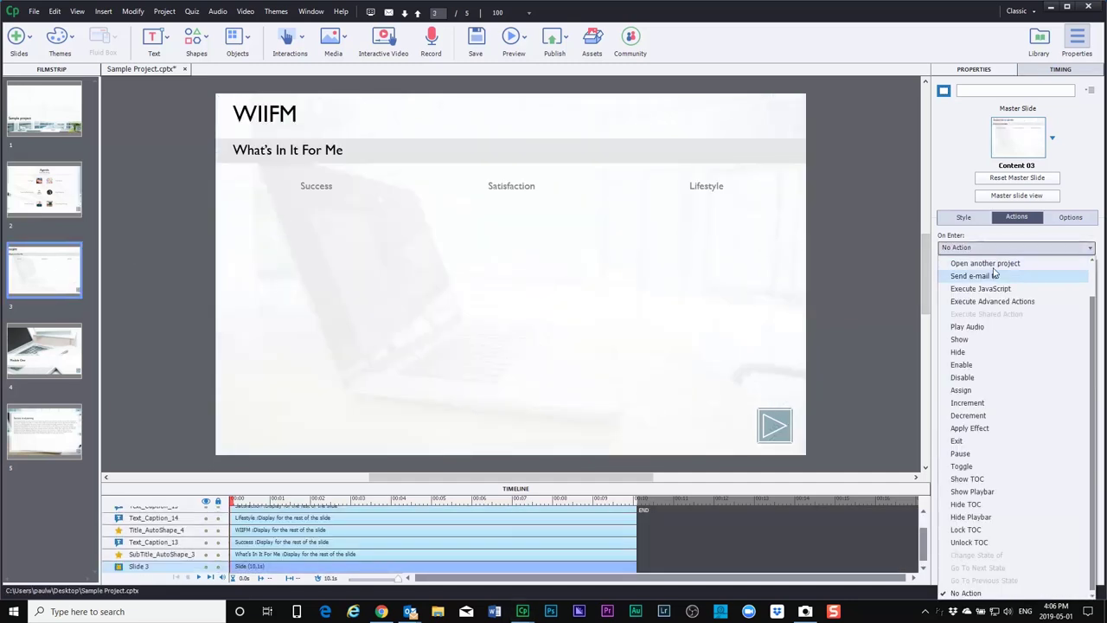
{"action": "key", "text": "Escape"}
{"action": "key", "text": "e"}
{"action": "key", "text": "Tab"}
{"action": "key", "text": "Return"}
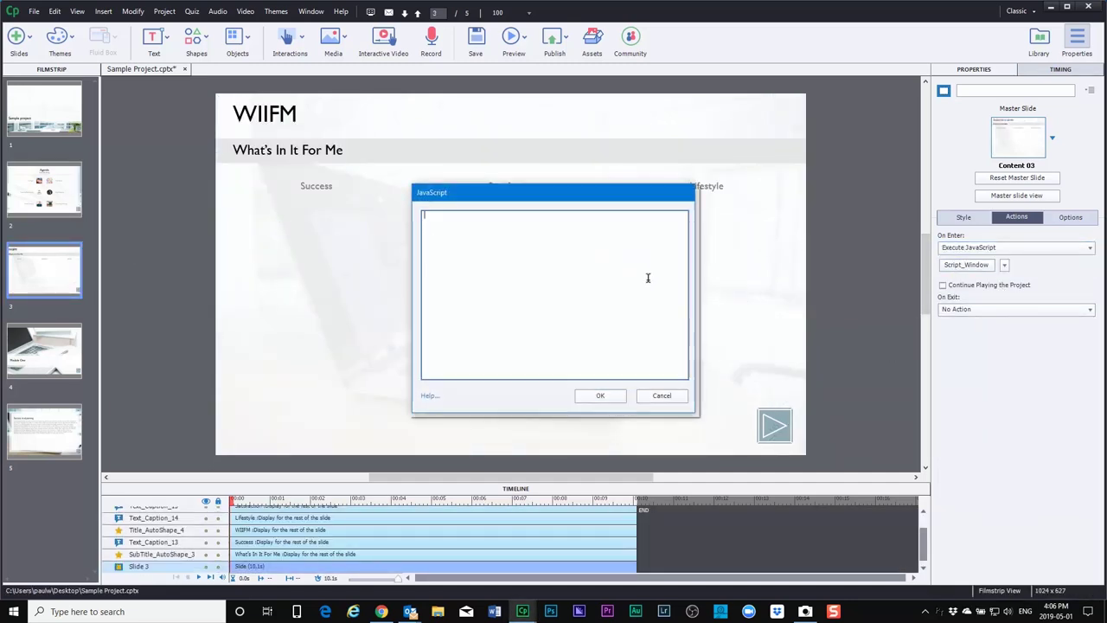
{"action": "type", "text": "// hide the slider thumbnail var thumbEl=document.getElementsByClassName('playbarSliderThumb')[0] thumbEl.style.display='none' // disable drag and click slider navigation if (!cp.playbar.mainMovie._jumpToFrame) {   cp.playbar.mainMovie._jumpToFrame =     cp.playbar.mainMovie.jumpToFrame   cp.playbar.mainMovie.jumpToFrame = function(a) {     var stack = new Error().stack     var callerIsNotPlaybar =       stack.indexOf('HTMLCanvasElement.moveSlider') == -1       && stack.indexOf('PlaybarSlider.moveSlider') == -1     if (callerIsNotPlaybar)       cp.playbar.mainMovie._jumpToFrame.call(cp.playbar.mainMovie, a)   } }"}
{"action": "left_click", "coordinate": [601, 396]}
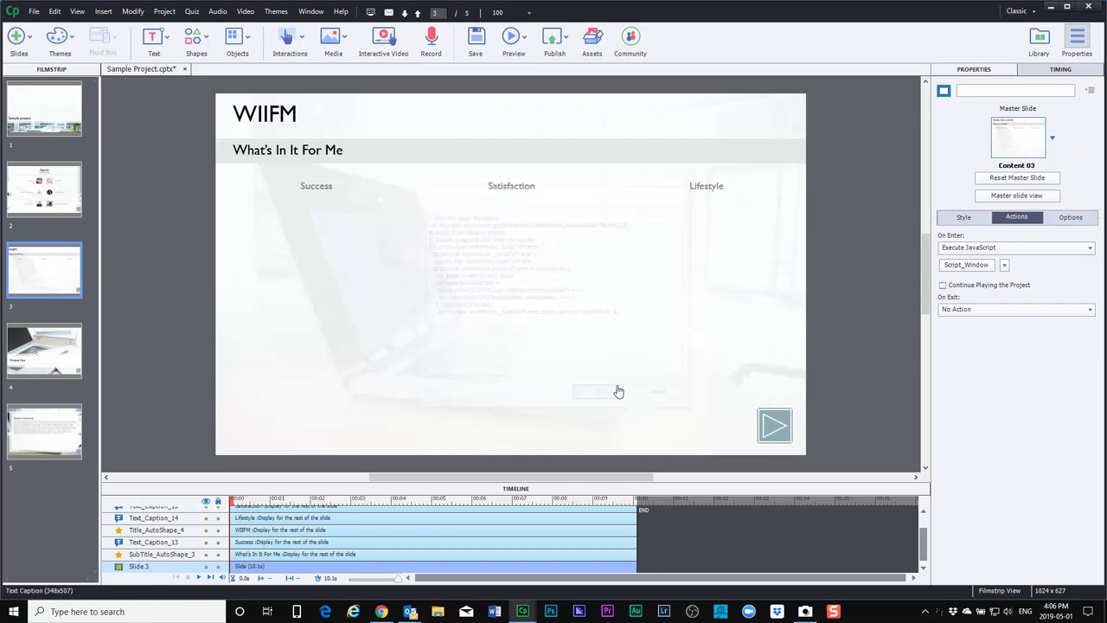
{"action": "left_click", "coordinate": [960, 291]}
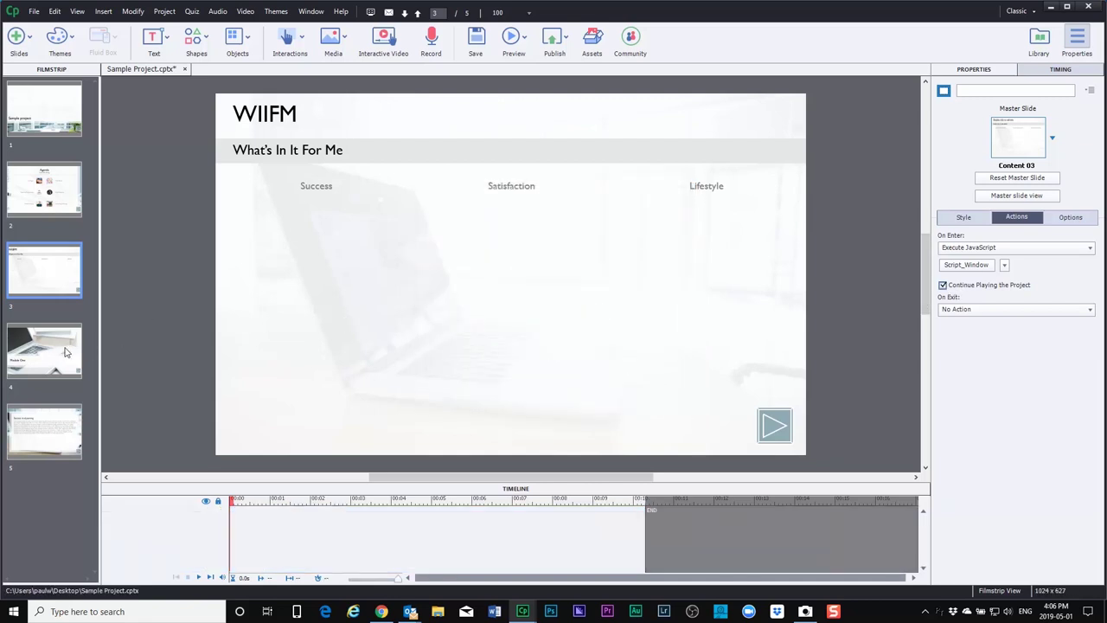
- Set slide 4 (Module One) to execute the copied JavaScript on enter, with Continue Playing the Project enabled
{"action": "left_click", "coordinate": [97, 363]}
{"action": "left_click", "coordinate": [1017, 248]}
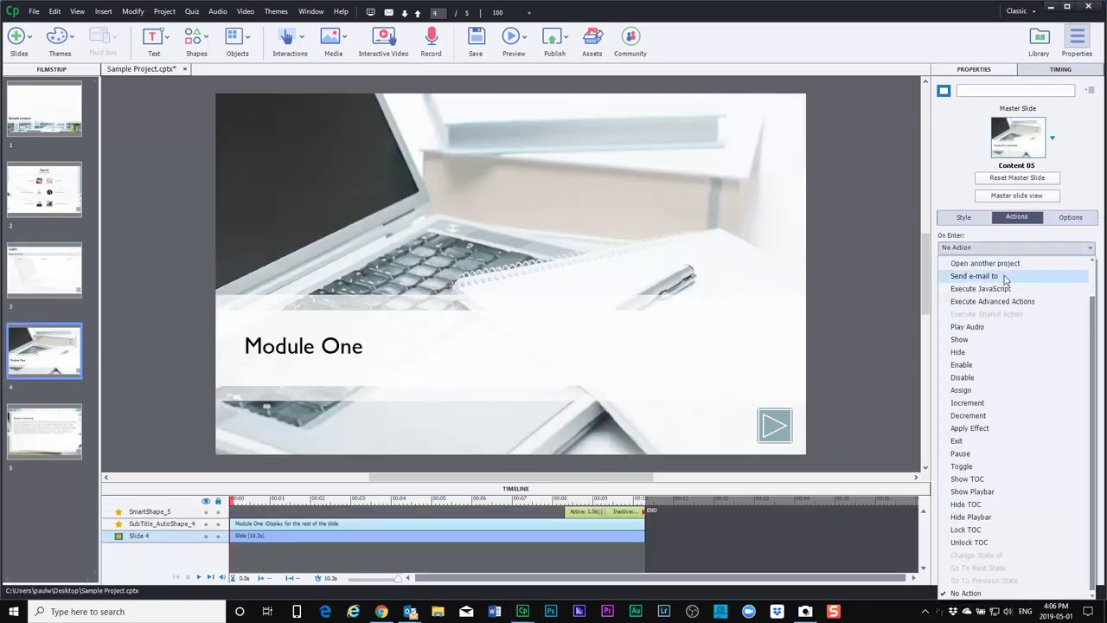
{"action": "left_click", "coordinate": [1017, 247]}
{"action": "left_click", "coordinate": [967, 264]}
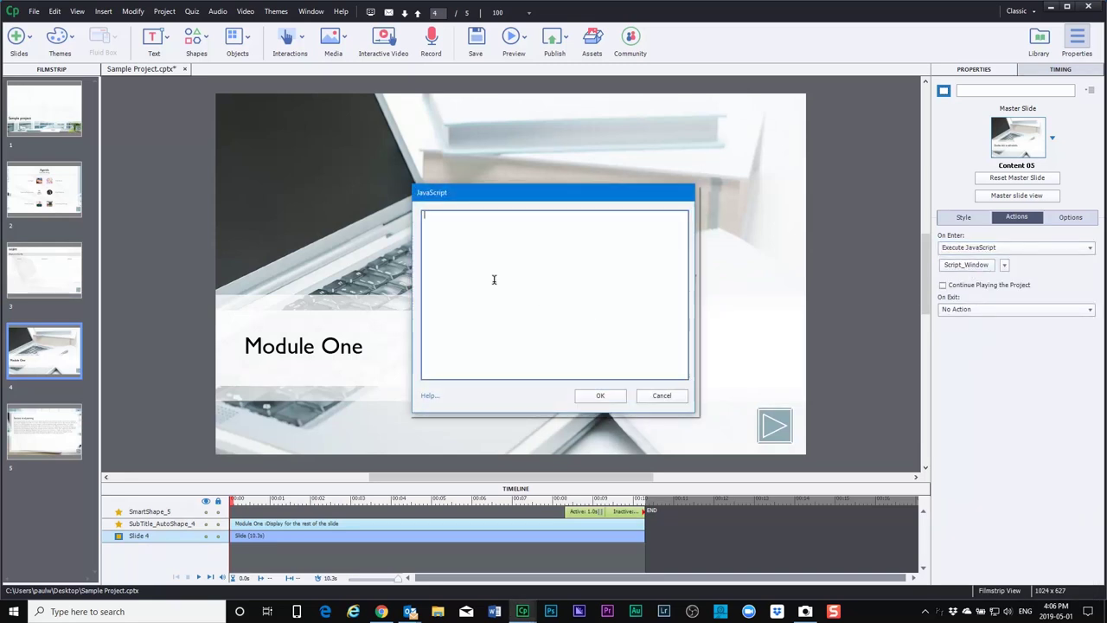
{"action": "key", "text": "ctrl+v"}
{"action": "left_click", "coordinate": [600, 395]}
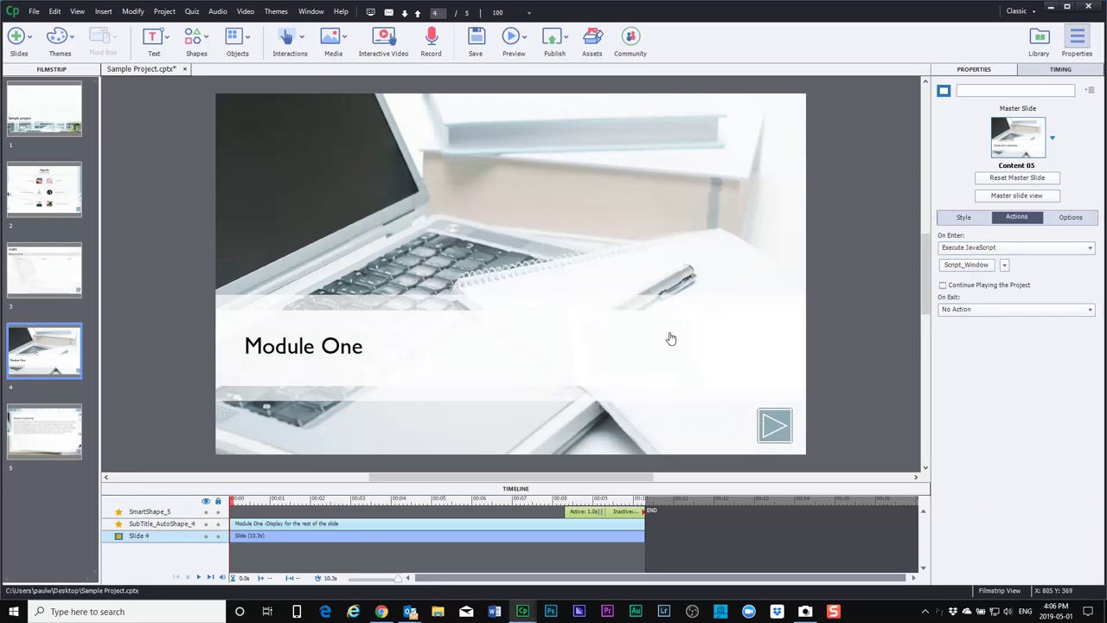
{"action": "left_click", "coordinate": [943, 285]}
- Set slide 5 (Success in eLearning) to execute the copied JavaScript on enter, with Continue Playing the Project enabled
{"action": "left_click", "coordinate": [56, 431]}
{"action": "left_click", "coordinate": [978, 249]}
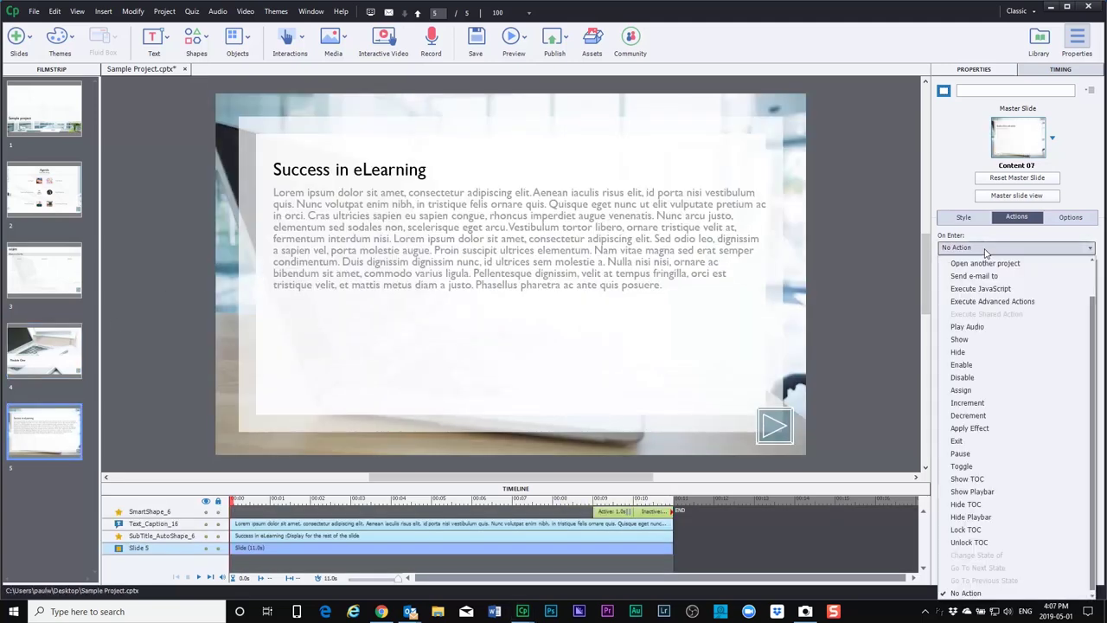
{"action": "key", "text": "Escape"}
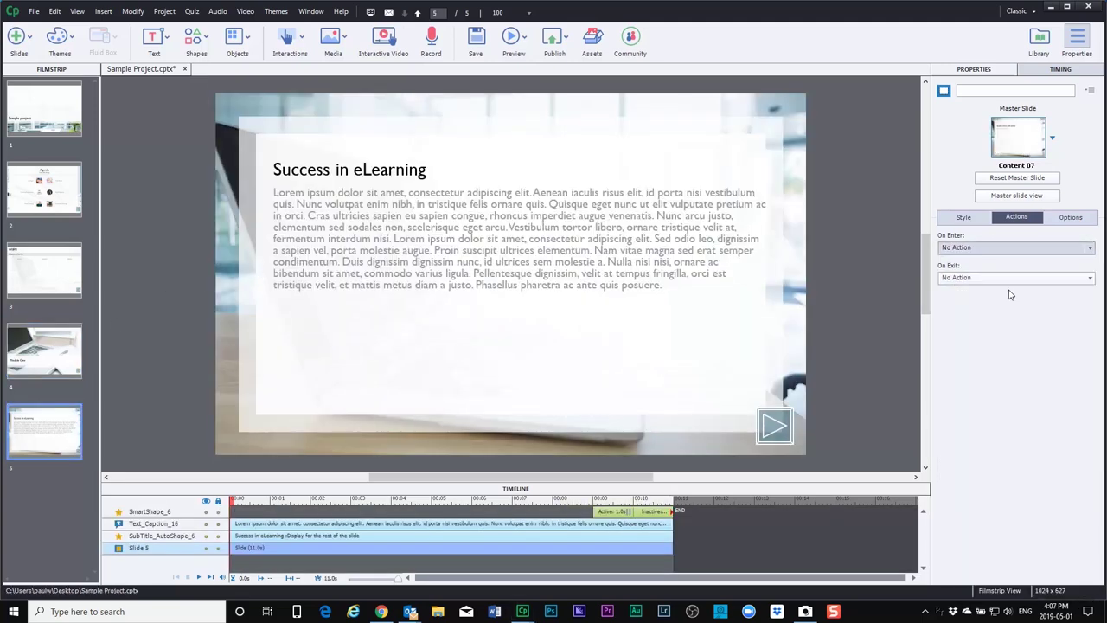
{"action": "left_click", "coordinate": [966, 265]}
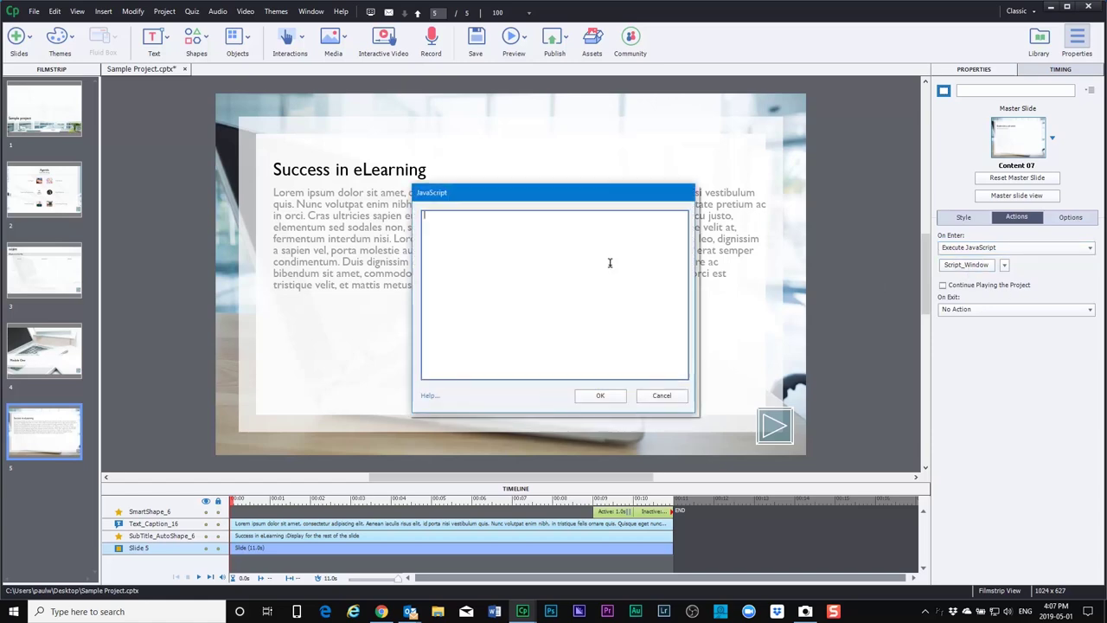
{"action": "type", "text": "// hide the slider thumbnail var thumbEl=document.getElementsByClassName('playbarSliderThumb')[0] thumbEl.style.display='none' // disable drag and click slider navigation if (!cp.playbar.mainMovie._jumpToFrame) {   cp.playbar.mainMovie._jumpToFrame =   cp.playbar.mainMovie.jumpToFrame   cp.playbar.mainMovie.jumpToFrame = function(a) {     var stack = new Error().stack     var callerIsNotPlaybar =       stack.indexOf('HTMLCanvasElement.moveSlider') == -1       && stack.indexOf('PlayBarSlider.moveSlider') == -1     if (callerIsNotPlaybar)       cp.playbar.mainMovie._jumpToFrame.call(cp.playbar.mainMovie, a)   } }"}
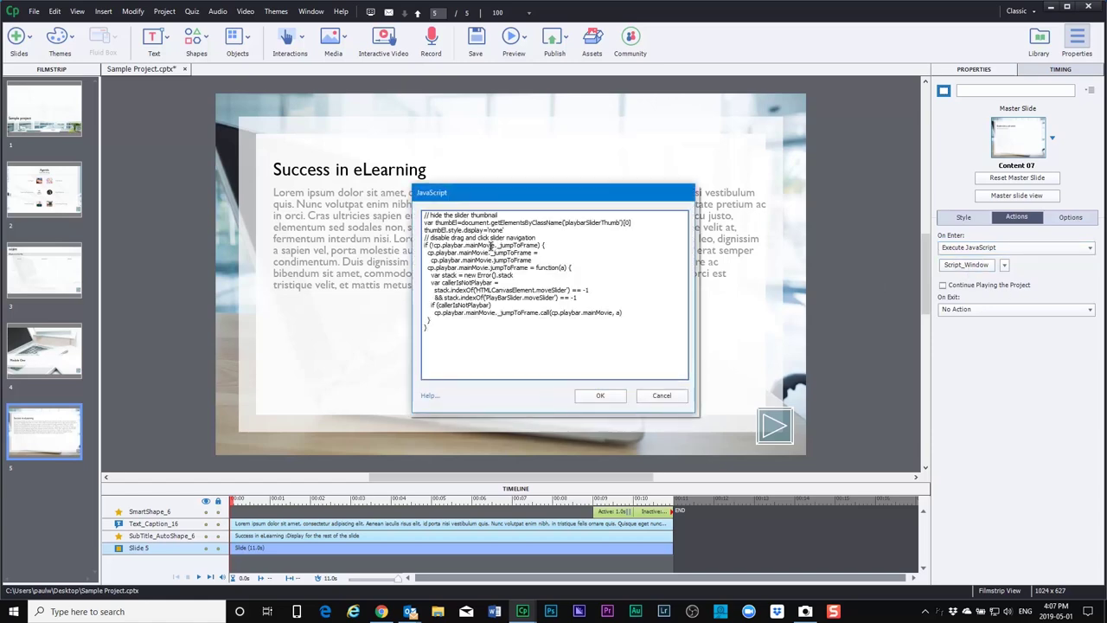
{"action": "left_click", "coordinate": [600, 395]}
{"action": "left_click", "coordinate": [971, 287]}
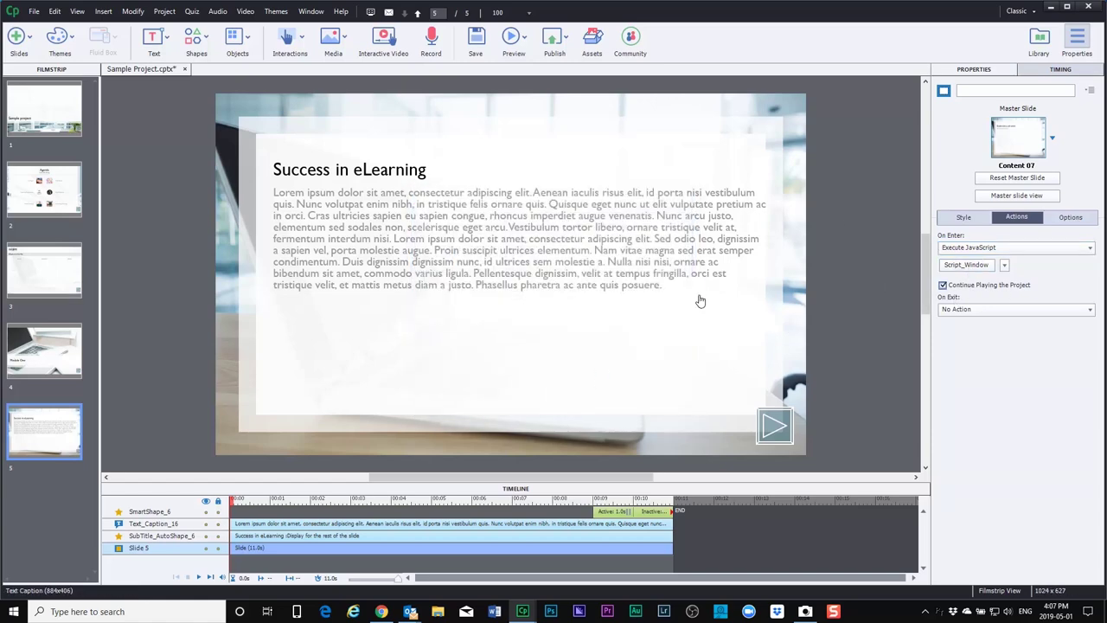
- Preview the project as HTML5 in the browser
{"action": "left_click", "coordinate": [524, 39]}
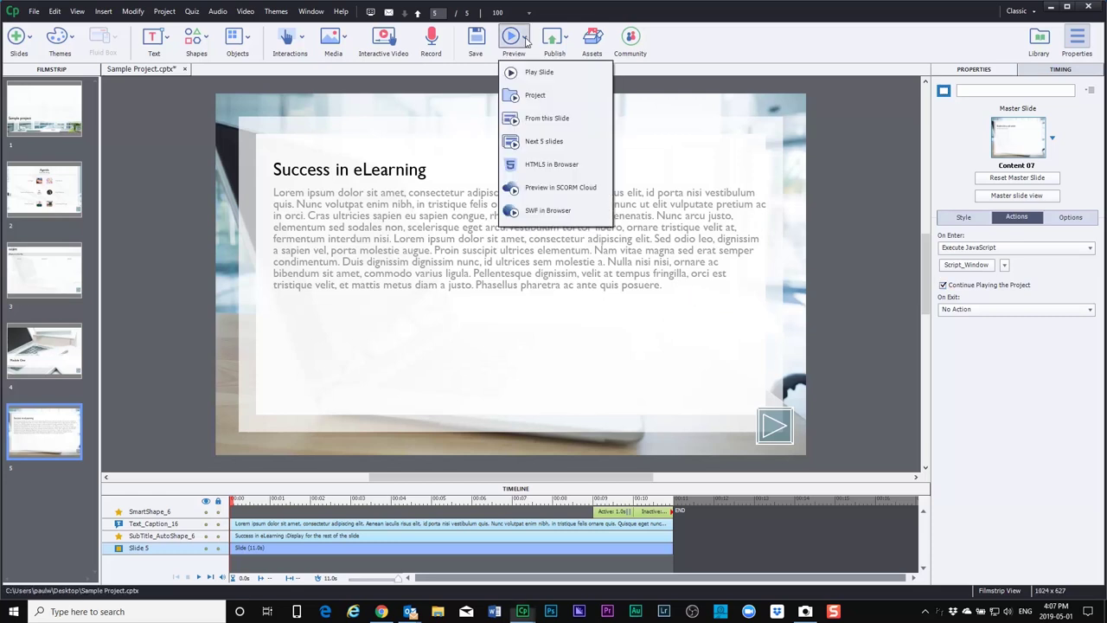
{"action": "left_click", "coordinate": [546, 164]}
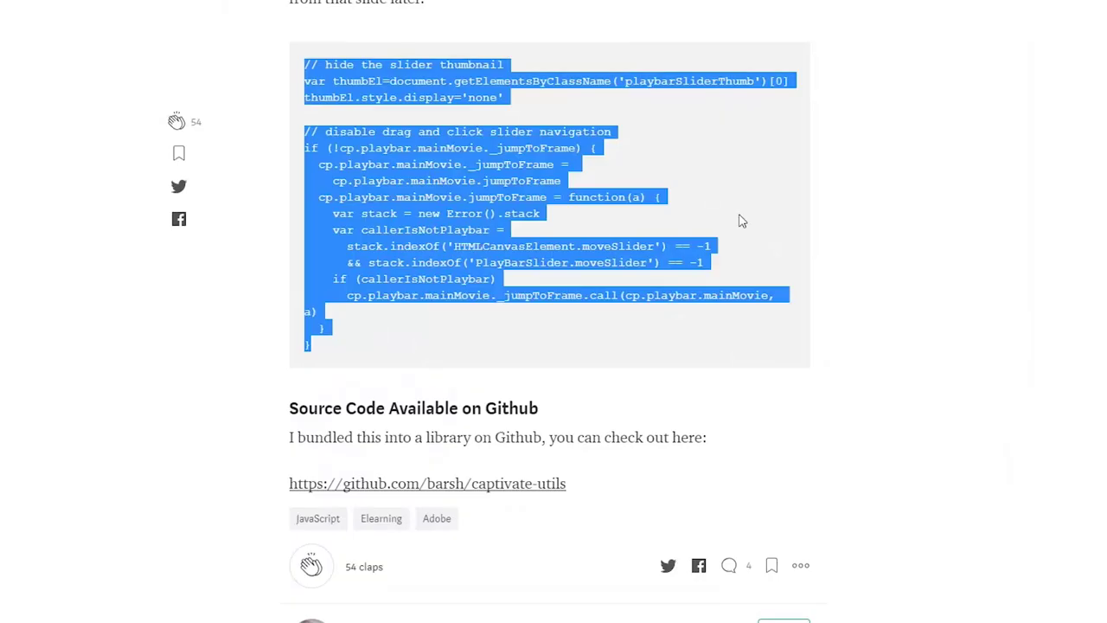
- Return to the start of the article with the JavaScript hacks to view its title and author details
{"action": "scroll", "coordinate": [279, 176], "scroll_direction": "up", "scroll_amount": 20}
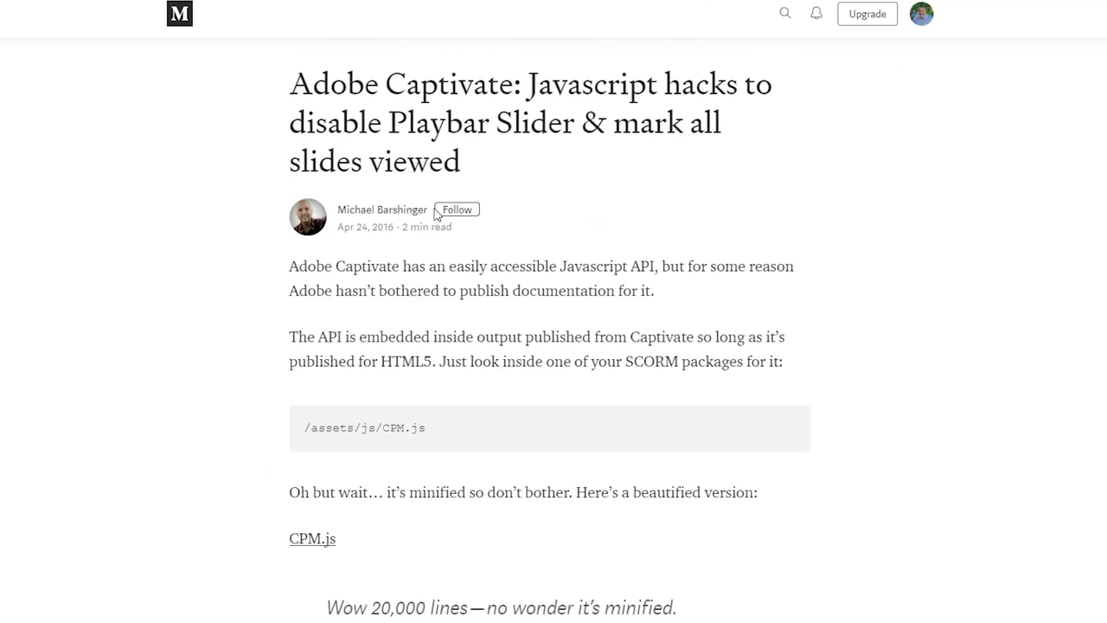
{"action": "mouse_move", "coordinate": [428, 212]}
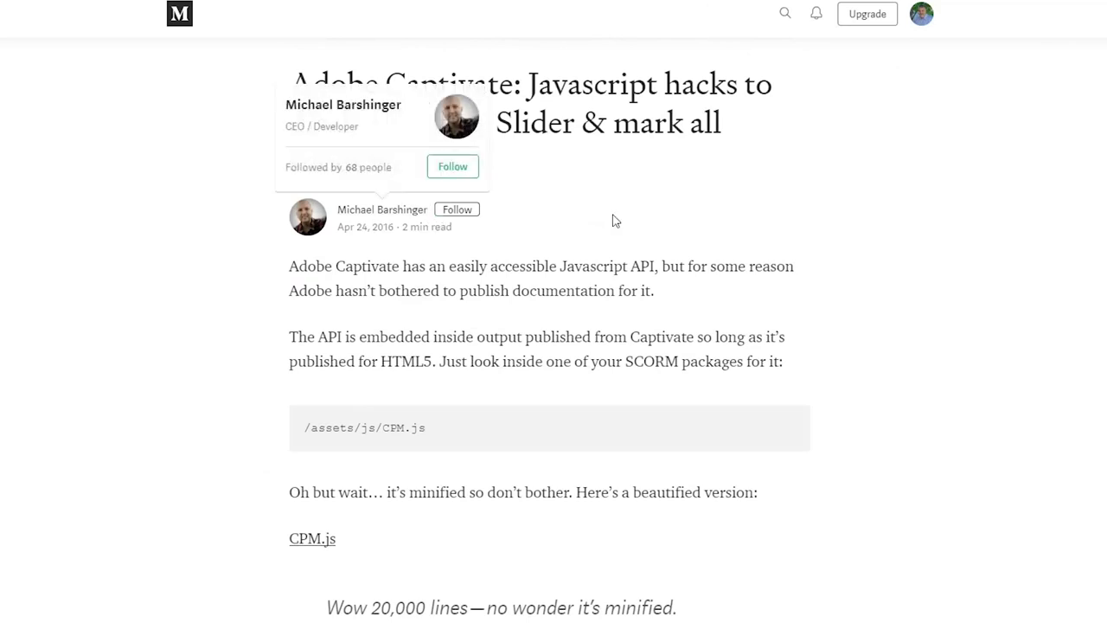